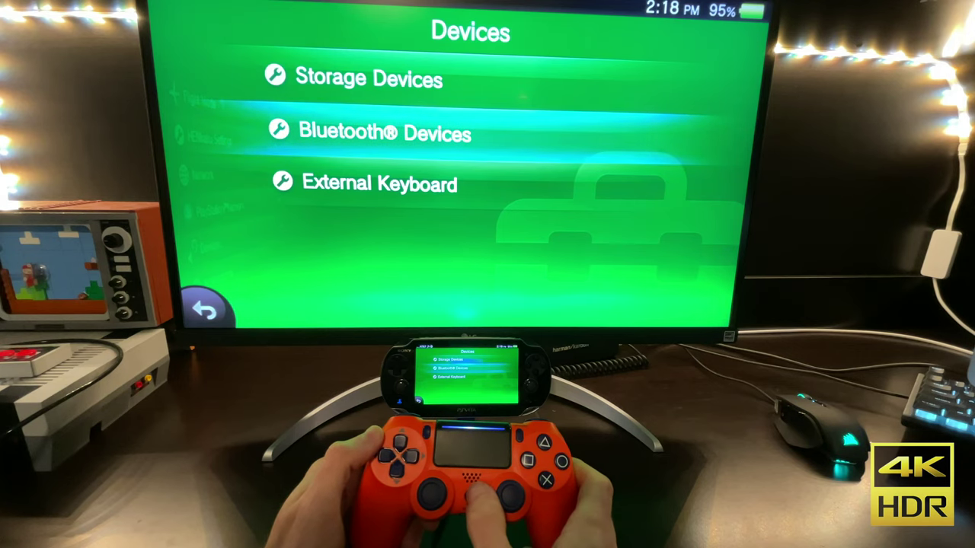
key(super)
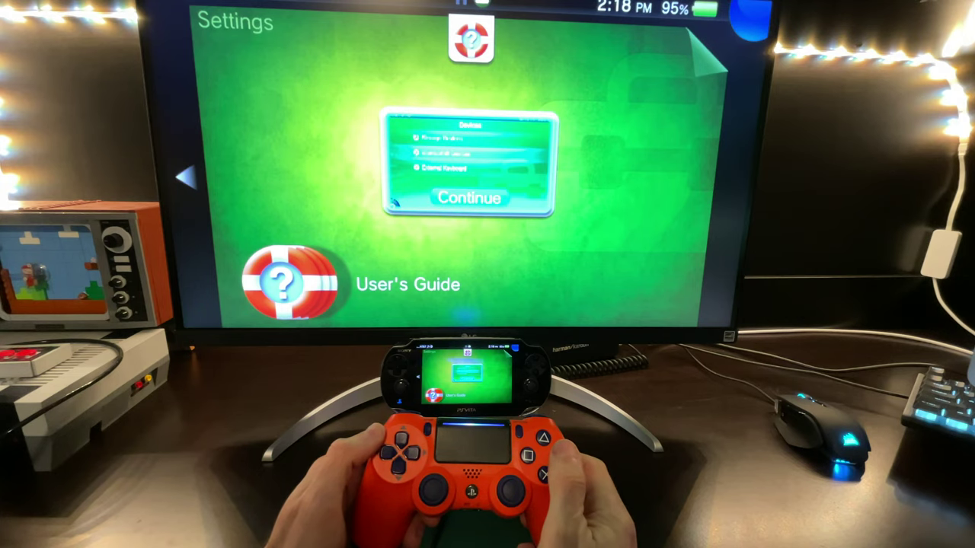
key(super)
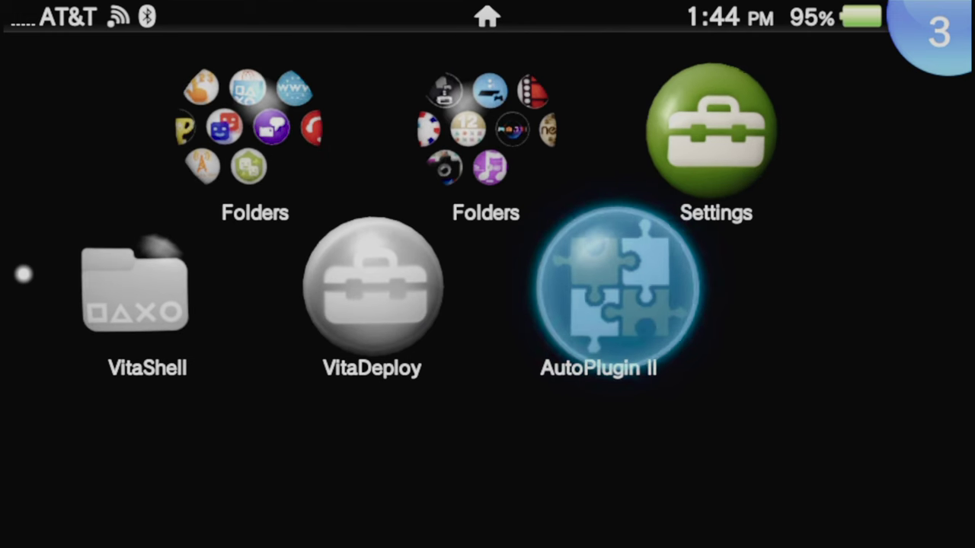
key(Return)
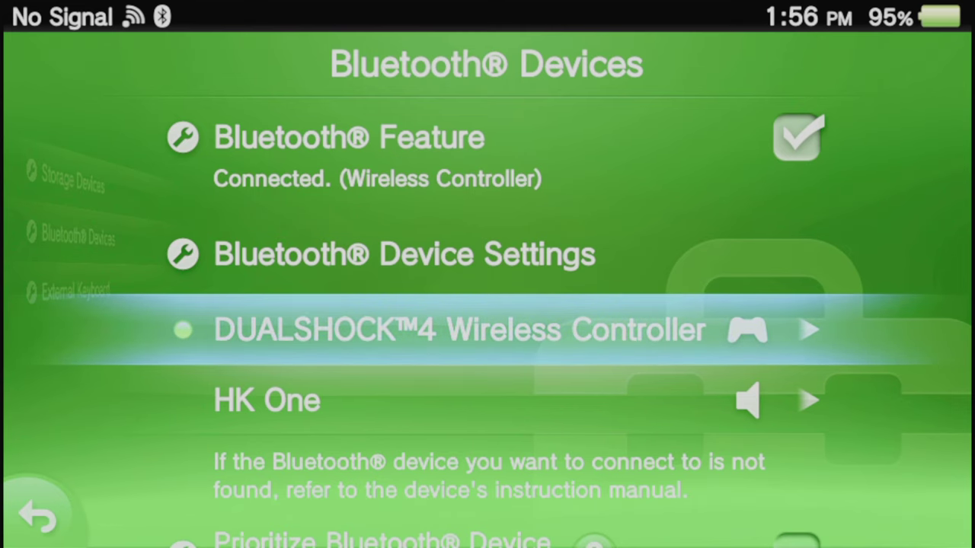
key(Return)
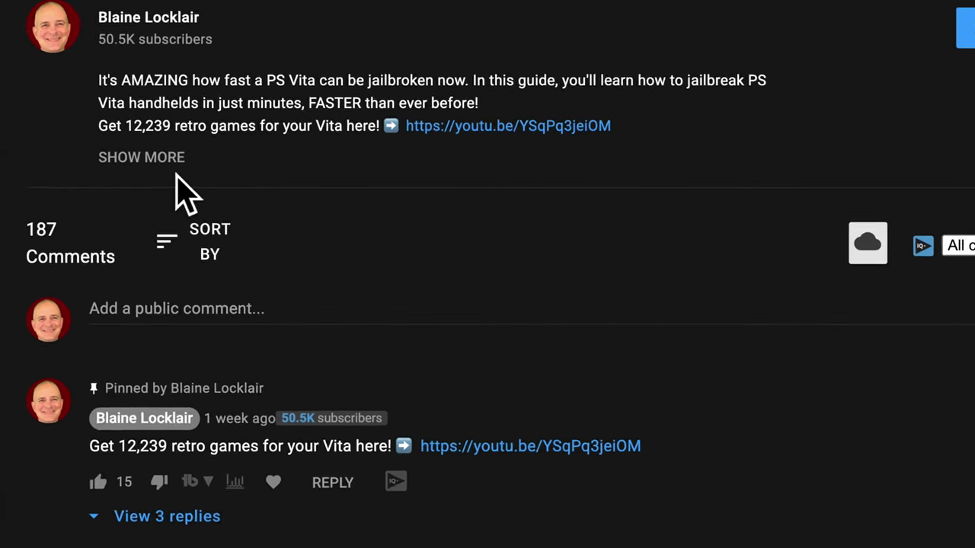
Download AutoPlugin2.vpk from the assets of the AutoPlugin II v1.25 release on the ONElua GitHub releases page.
click(232, 200)
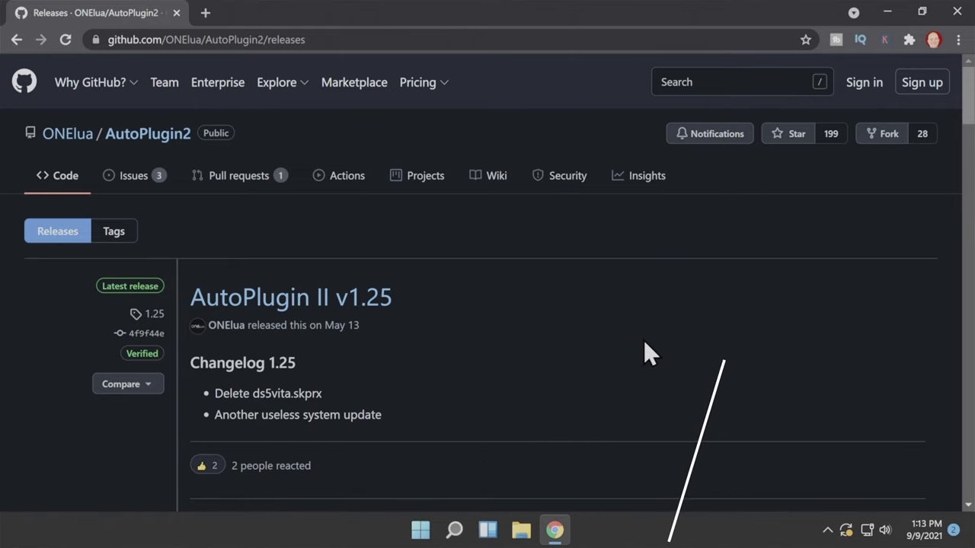
scroll(644, 354, down, 4)
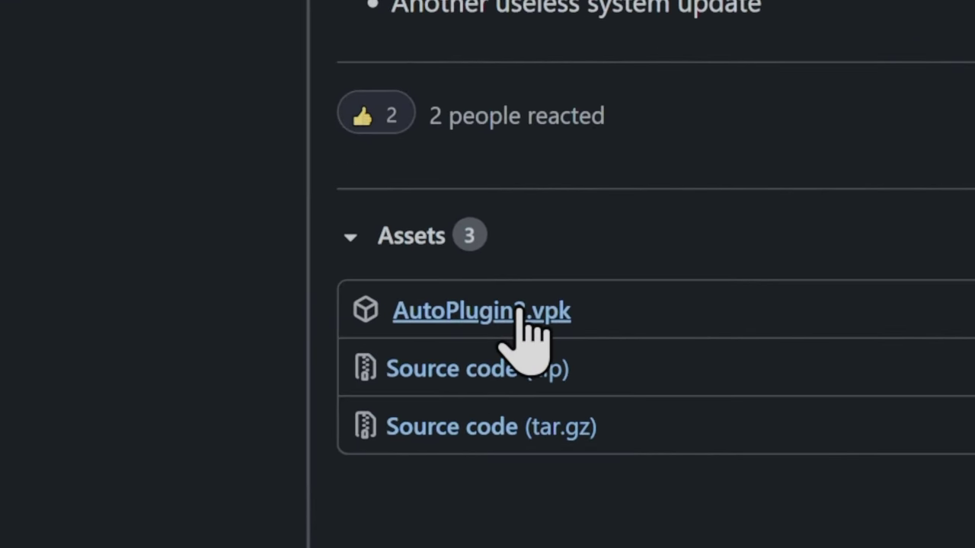
click(520, 312)
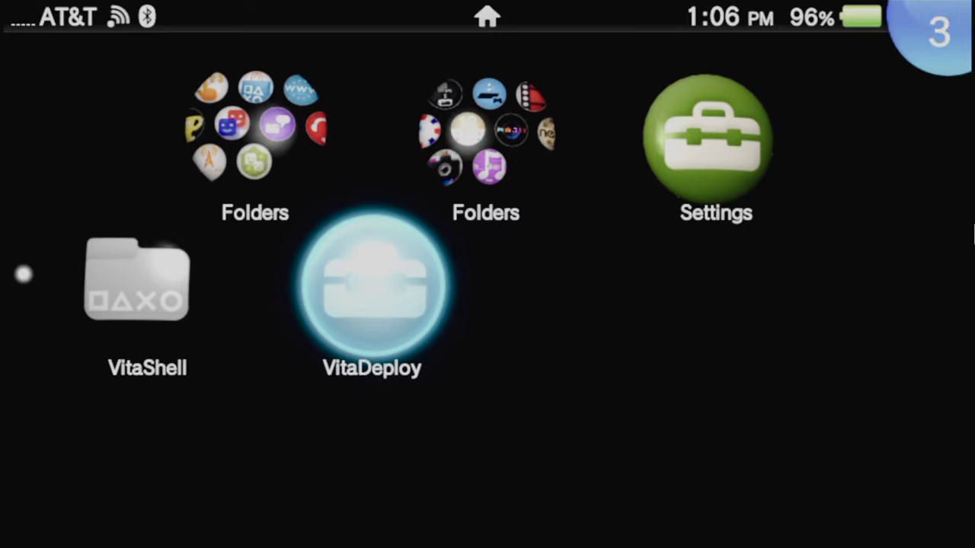
Launch VitaShell from the PS Vita home screen.
key(Left)
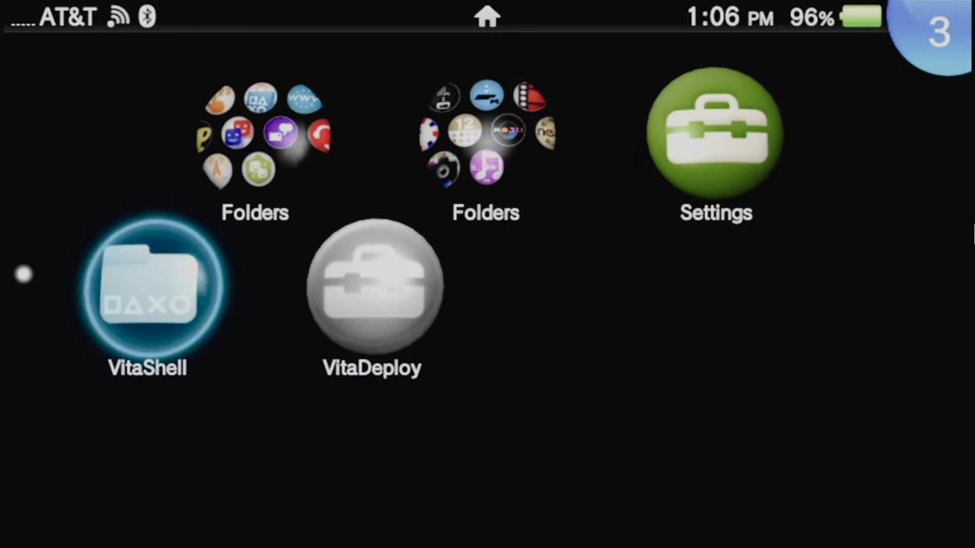
key(Return)
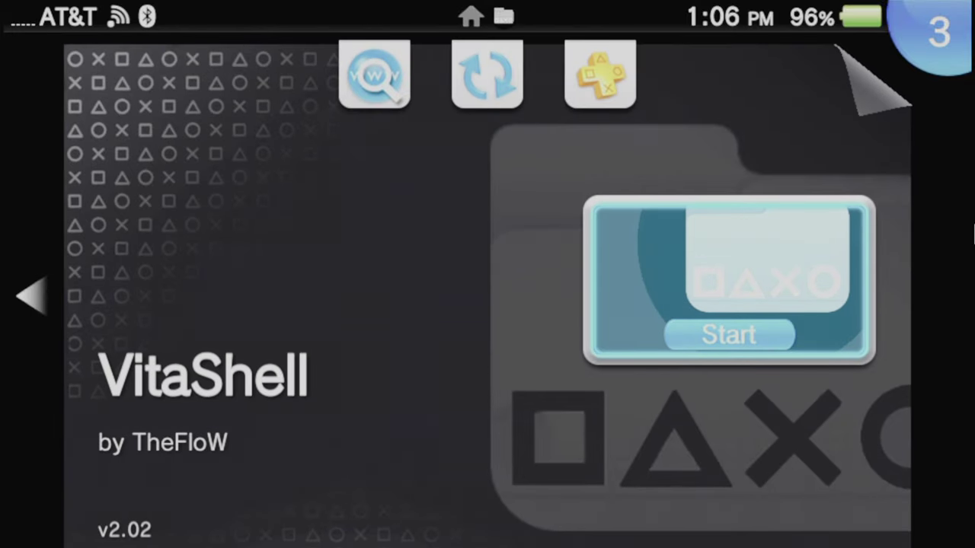
key(Return)
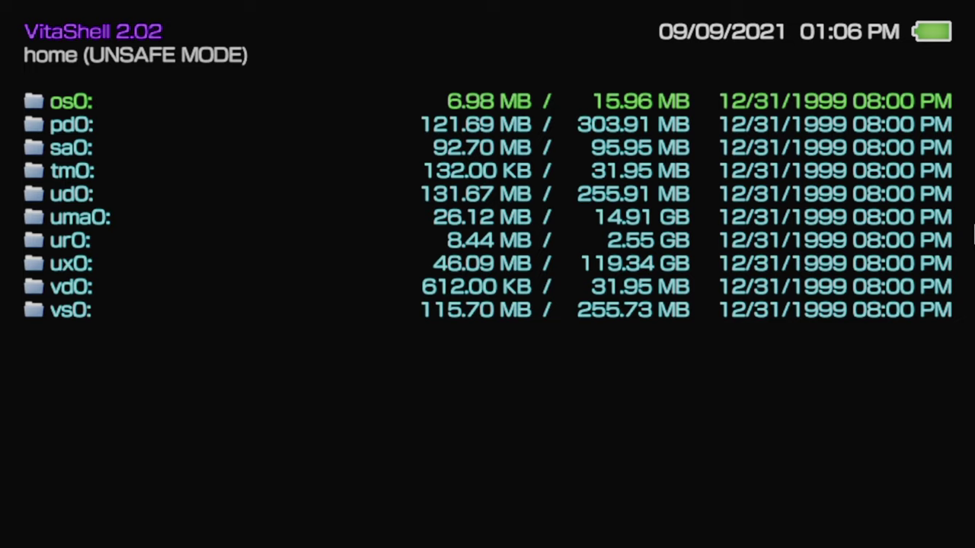
Set the USB device to sd2vita in the VitaShell main settings and close the settings.
key(Return)
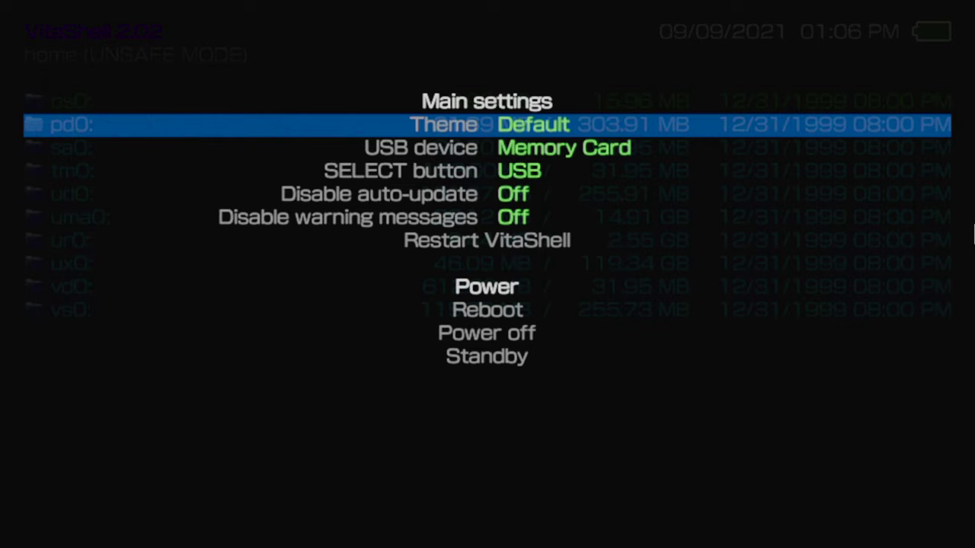
key(Down)
key(Return)
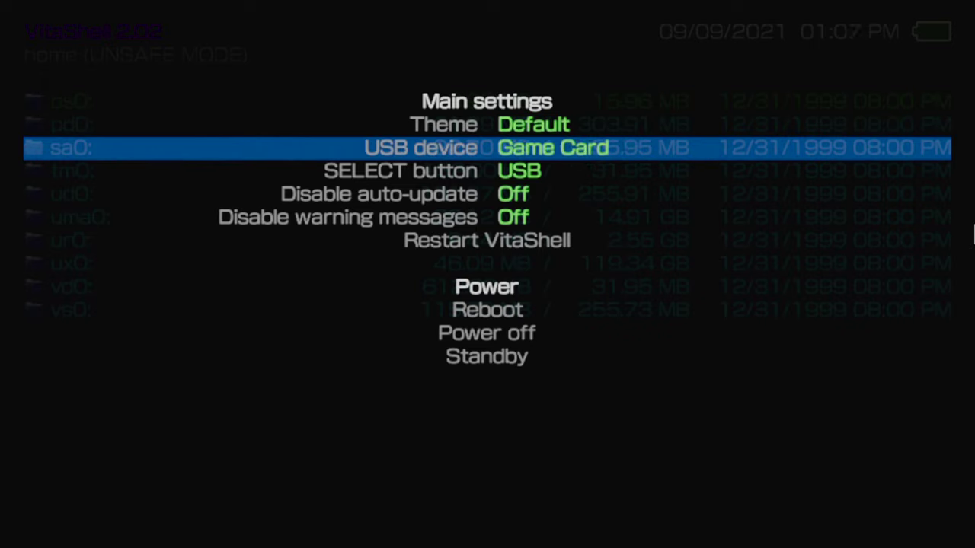
key(Return)
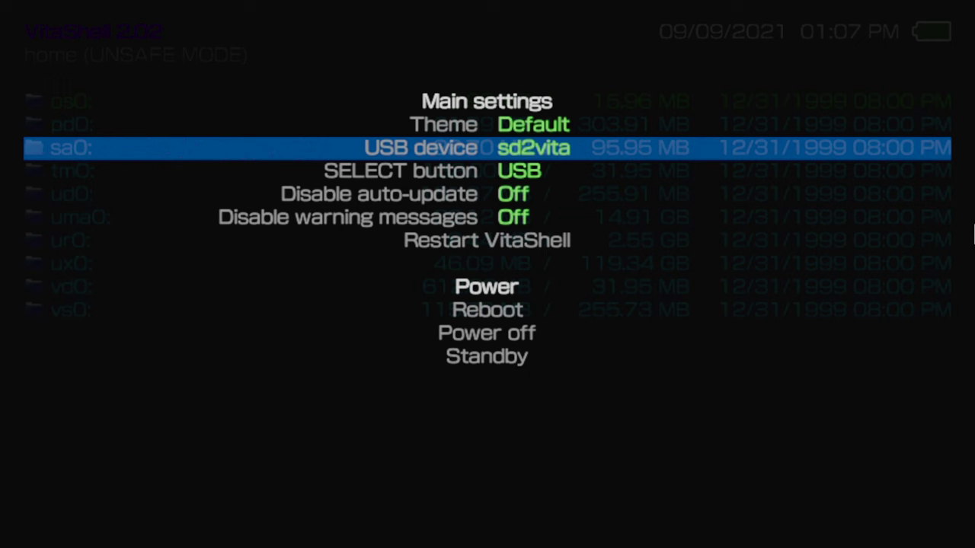
key(Escape)
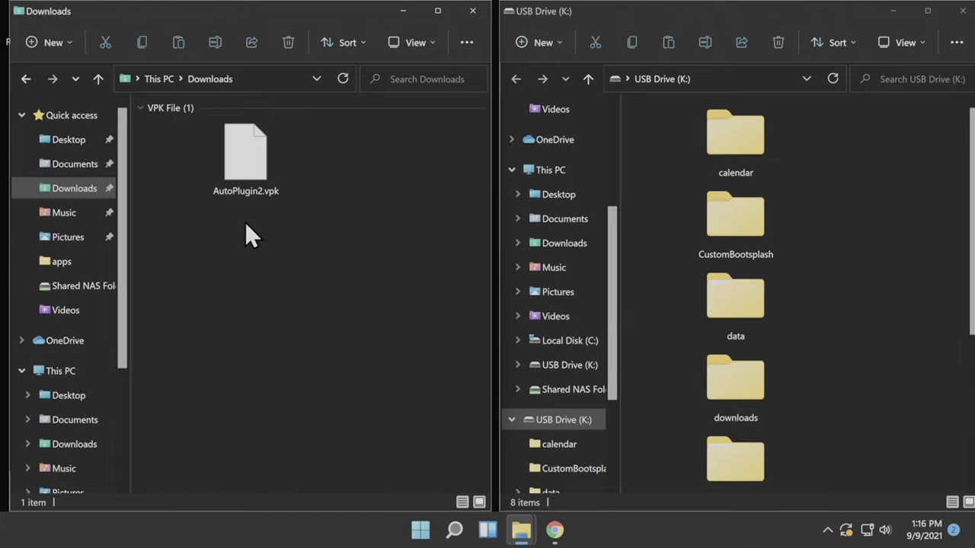
In Windows File Explorer, copy AutoPlugin2.vpk from Downloads to the root of USB Drive (K:) and close both folder windows.
click(251, 168)
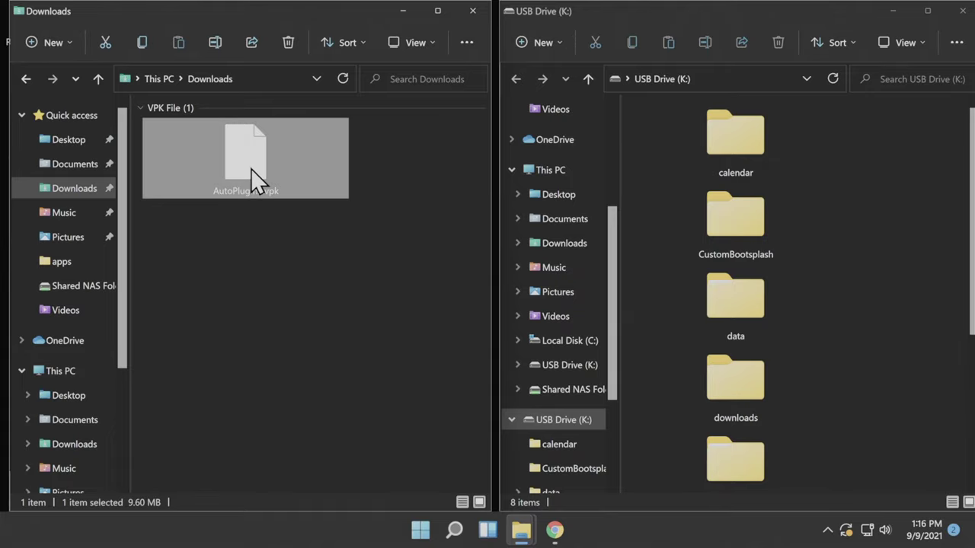
drag(251, 168, 900, 319)
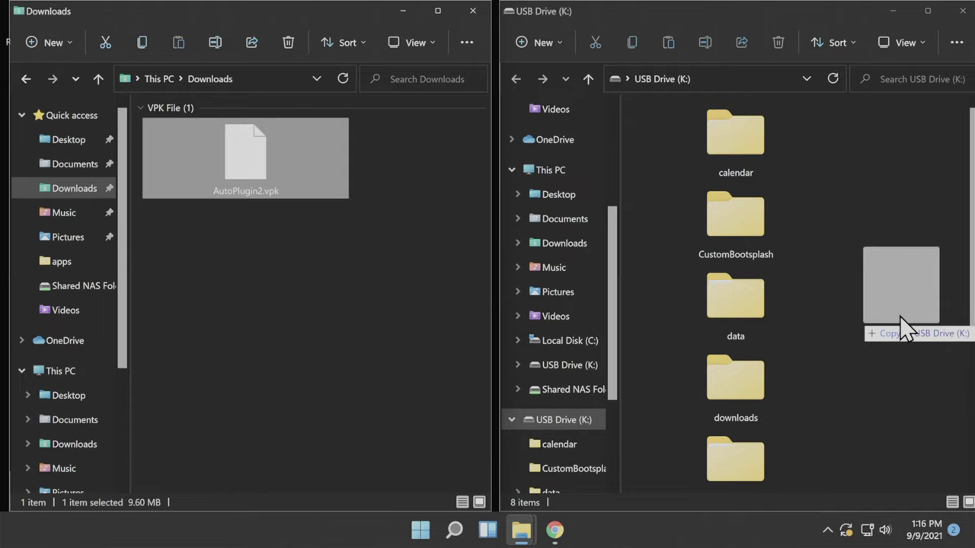
drag(900, 318, 899, 315)
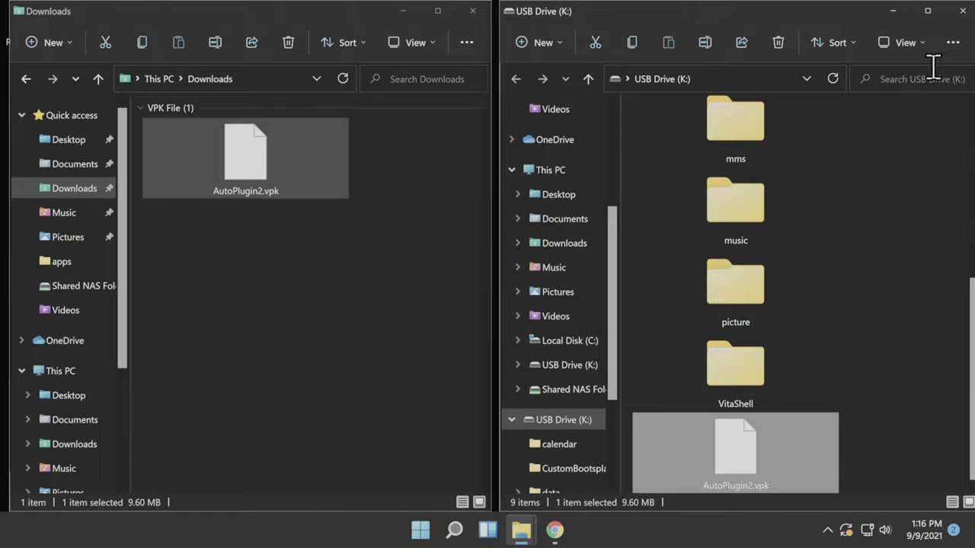
click(961, 11)
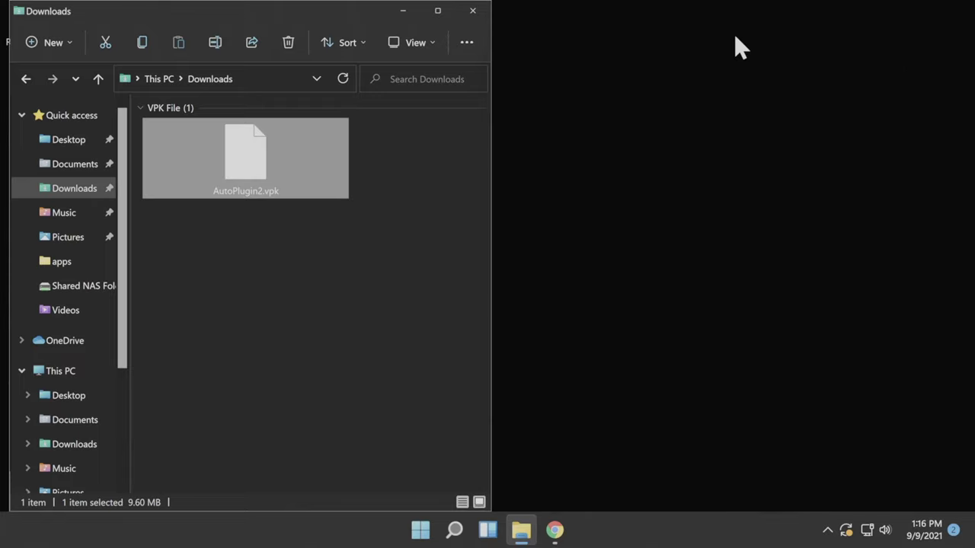
click(479, 17)
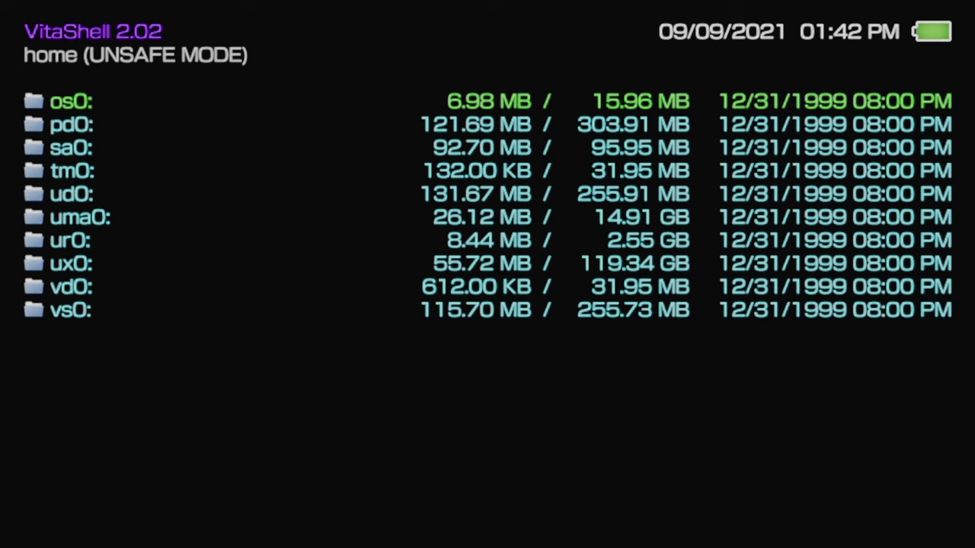
Back in VitaShell on the PS Vita, open the ux0: partition.
key(Down)
key(Down)
key(Down)
key(Down)
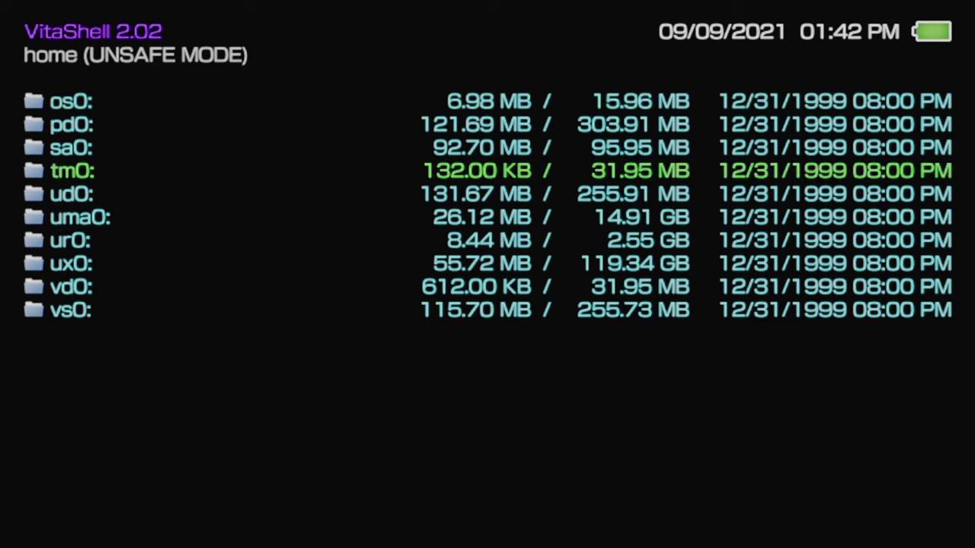
key(Down)
key(Down)
key(Down)
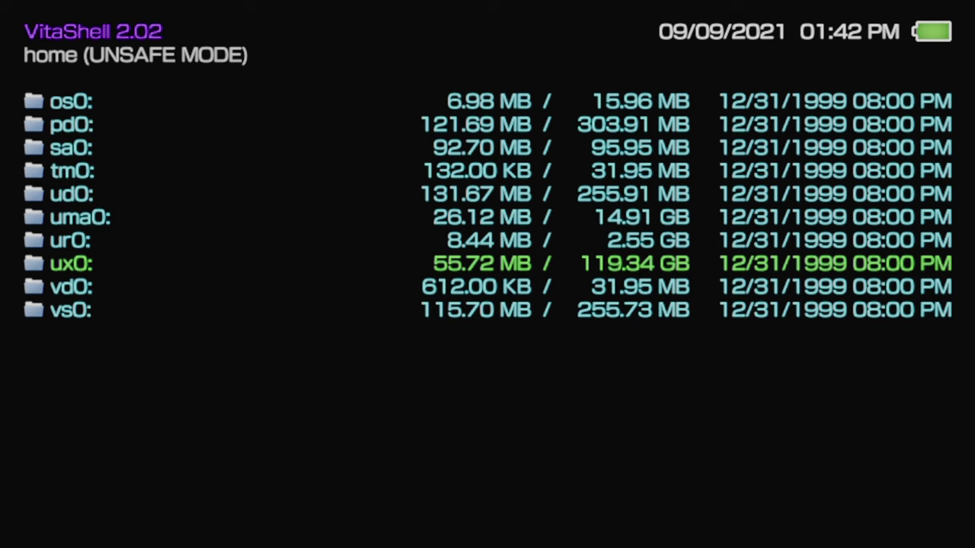
key(Return)
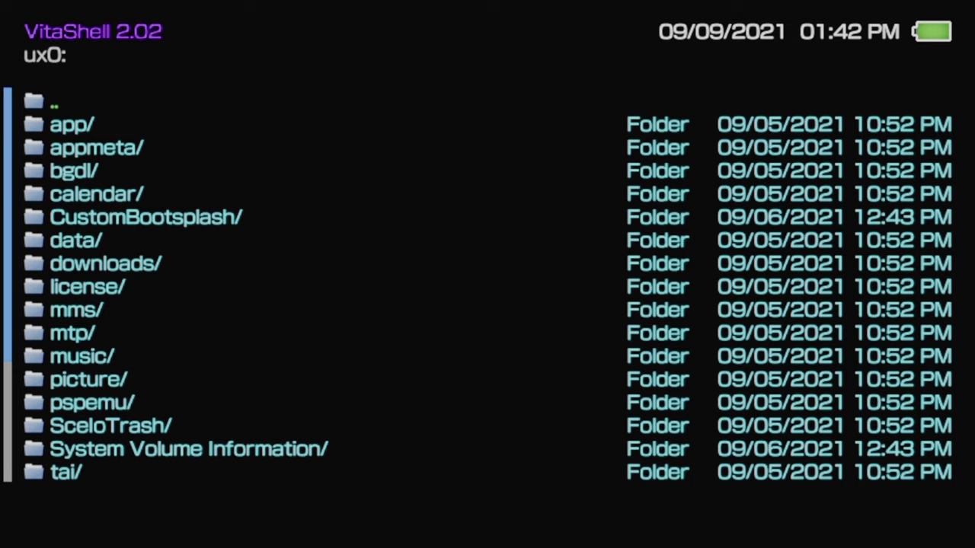
Install the AutoPlugin2.vpk package from the ux0: folder, accepting its extended permissions.
key(Down)
key(Down)
key(Down)
key(Down)
key(Down)
key(Down)
key(Down)
key(Down)
key(Down)
key(Down)
key(Down)
key(Down)
key(Down)
key(Down)
key(Down)
key(Down)
key(Down)
key(Down)
key(Down)
key(Down)
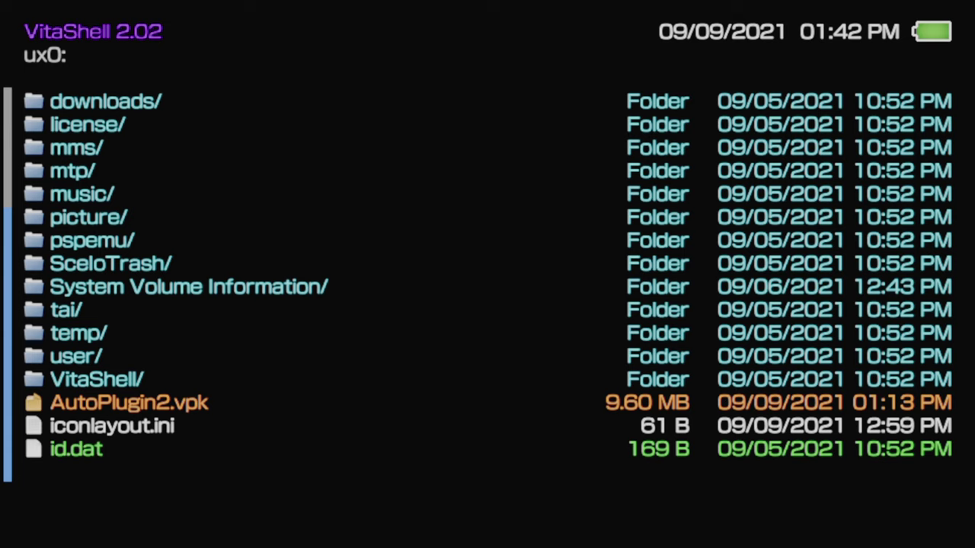
key(Up)
key(Up)
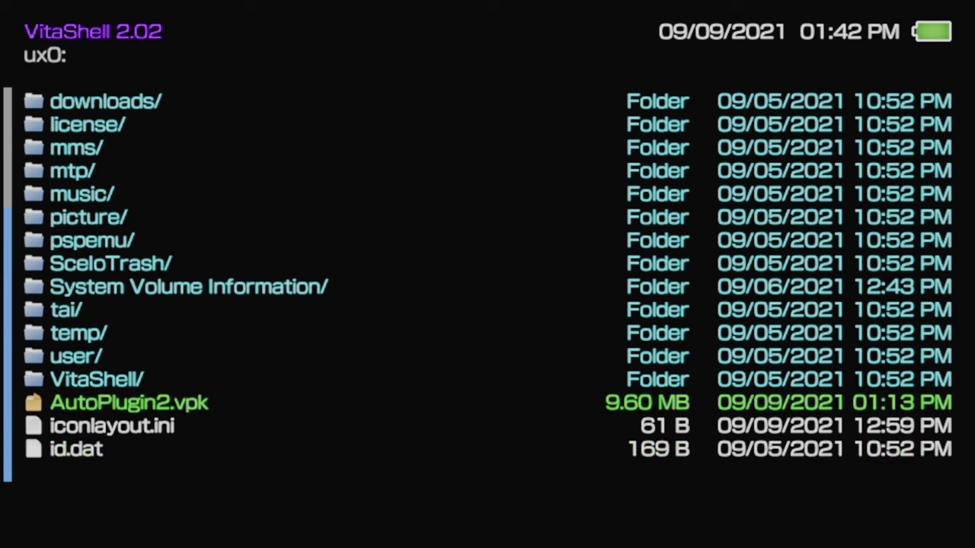
key(Return)
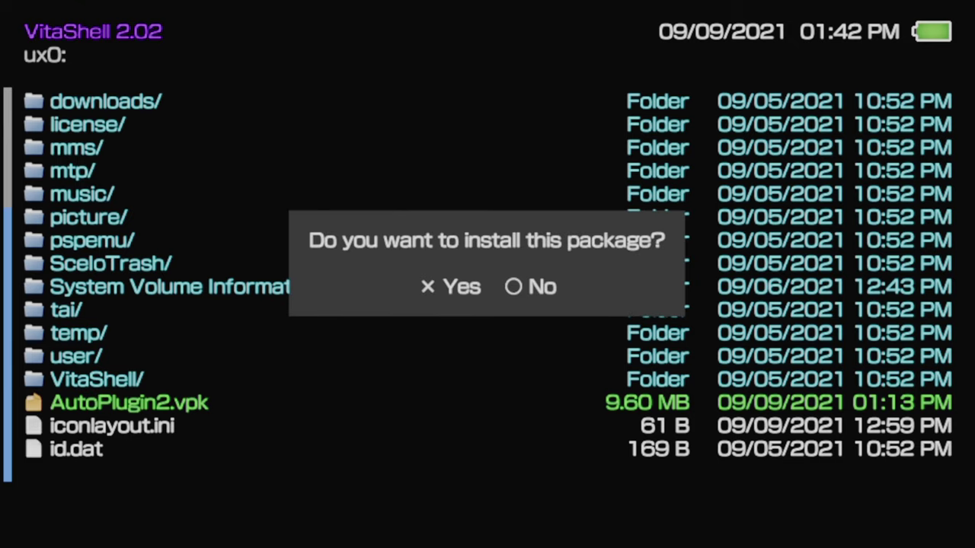
key(Return)
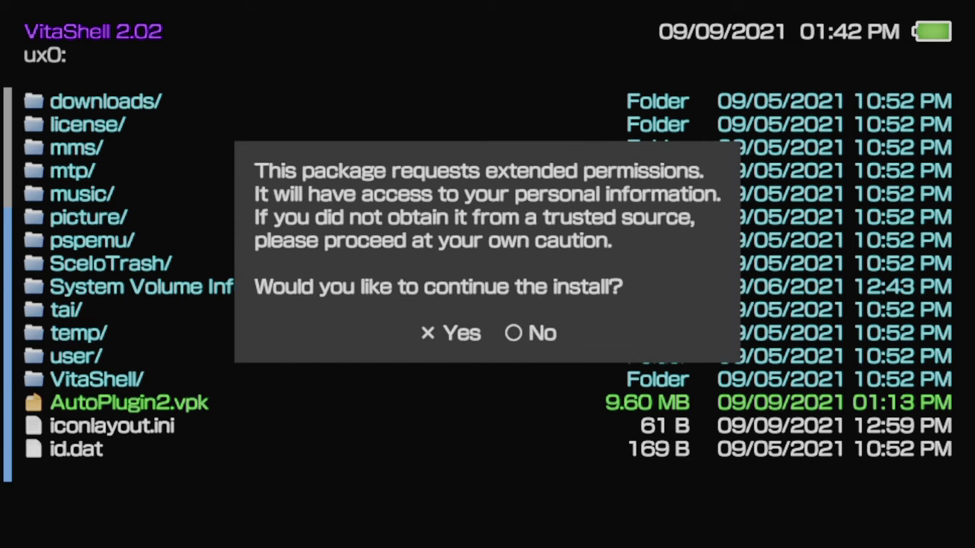
key(Return)
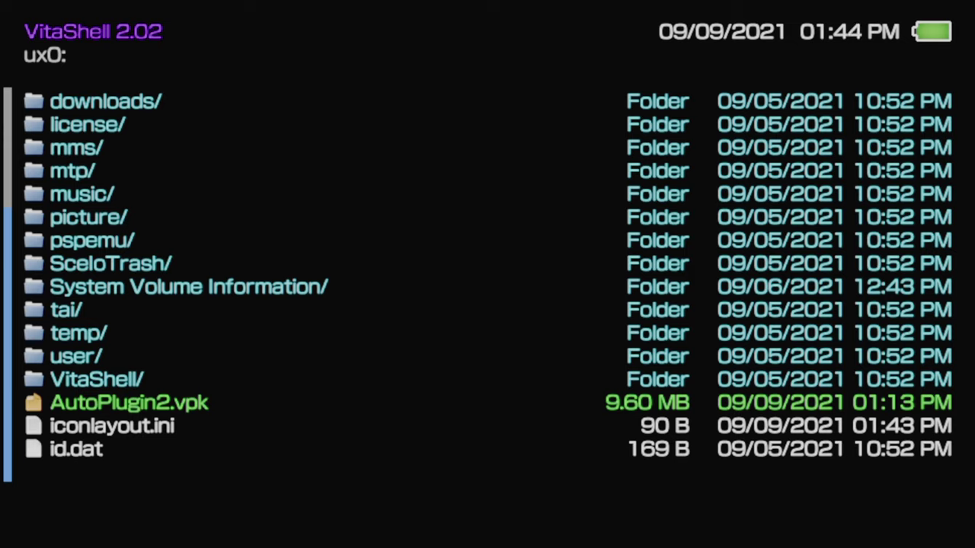
Delete the AutoPlugin2.vpk file from the ux0: folder.
key(Menu)
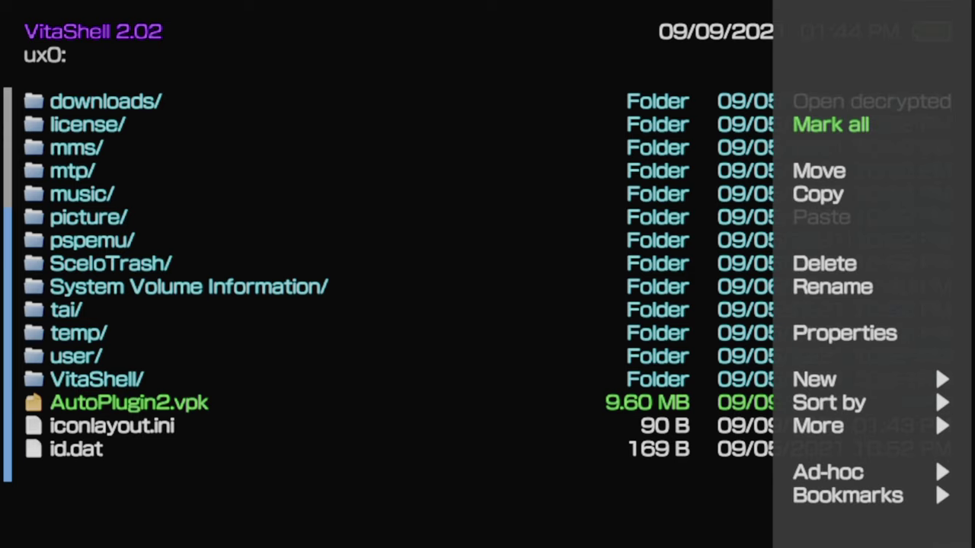
key(Down)
key(Down)
key(Down)
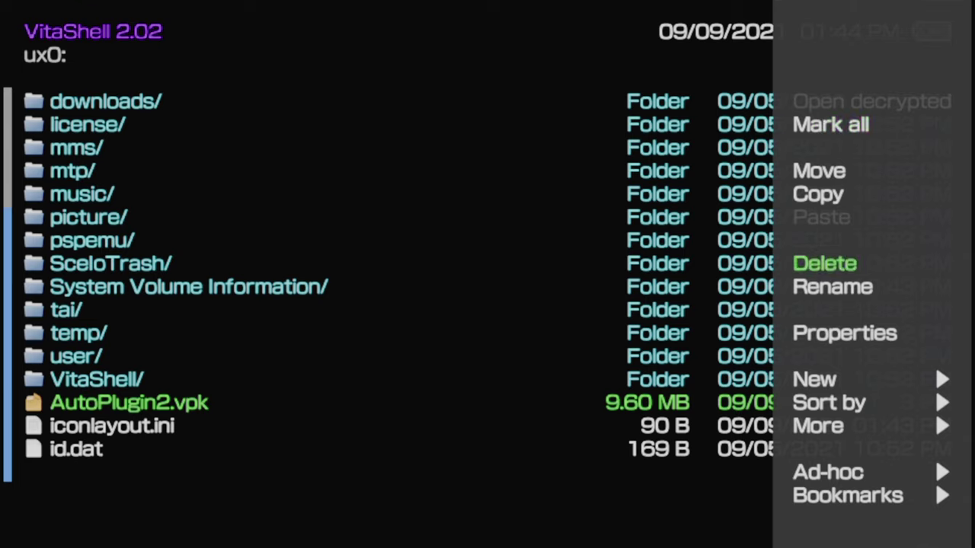
key(Return)
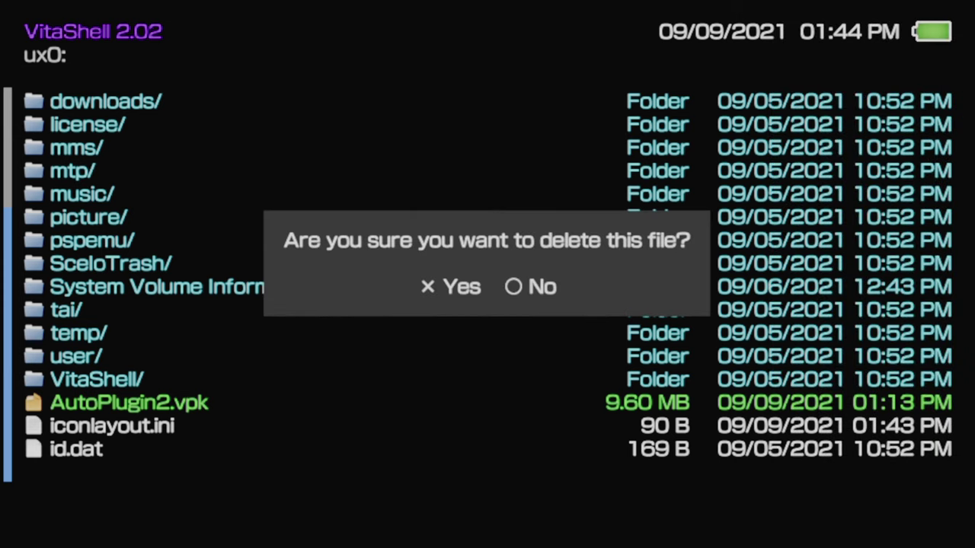
key(Return)
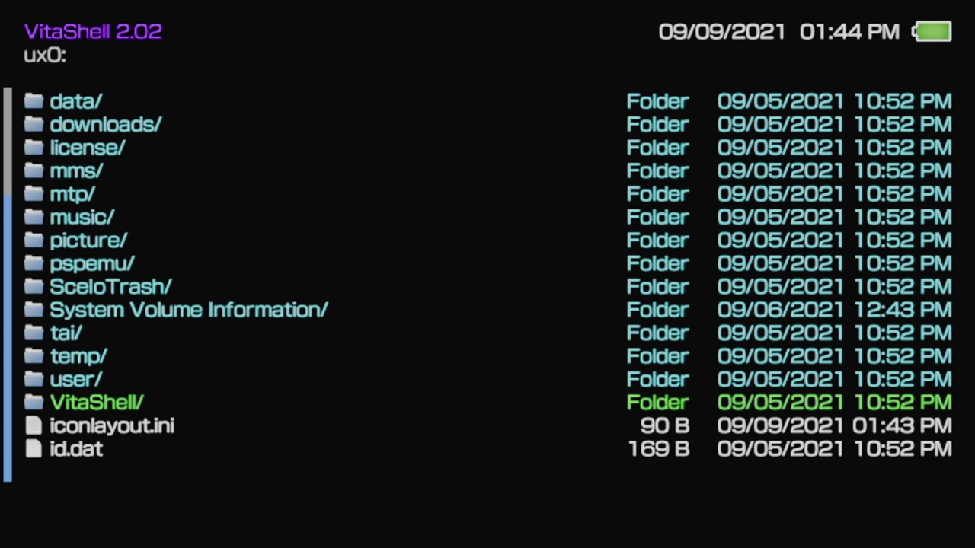
Close VitaShell and launch AutoPlugin II from the PS Vita home screen.
key(super)
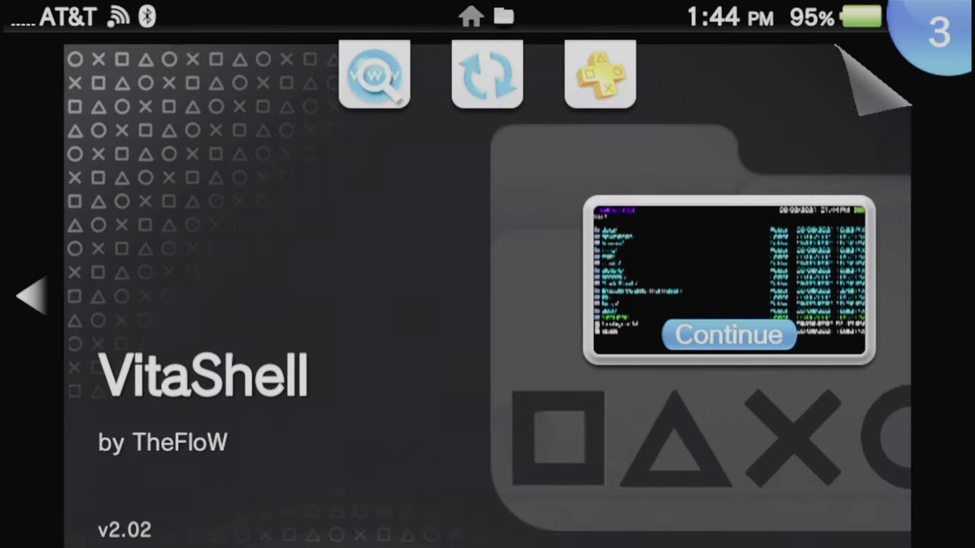
key(super)
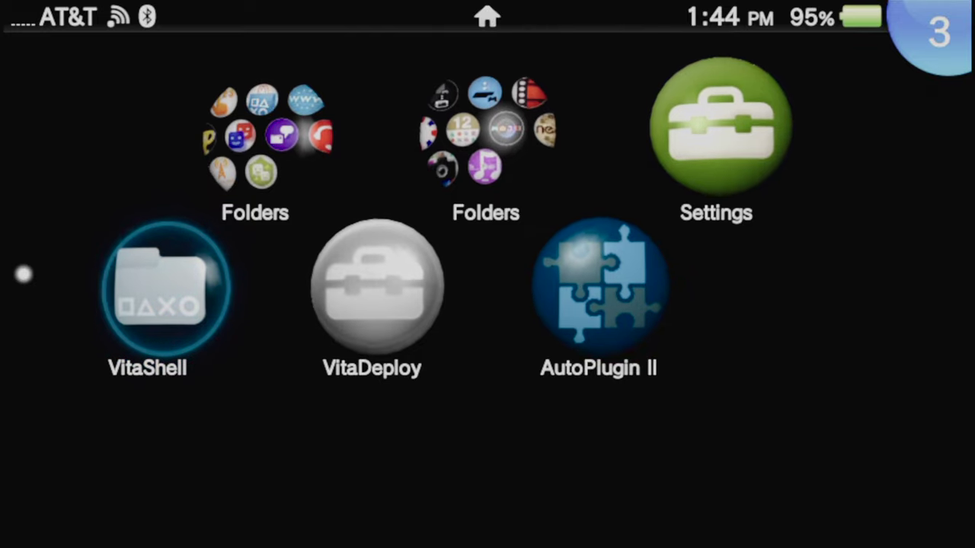
key(Right)
key(Right)
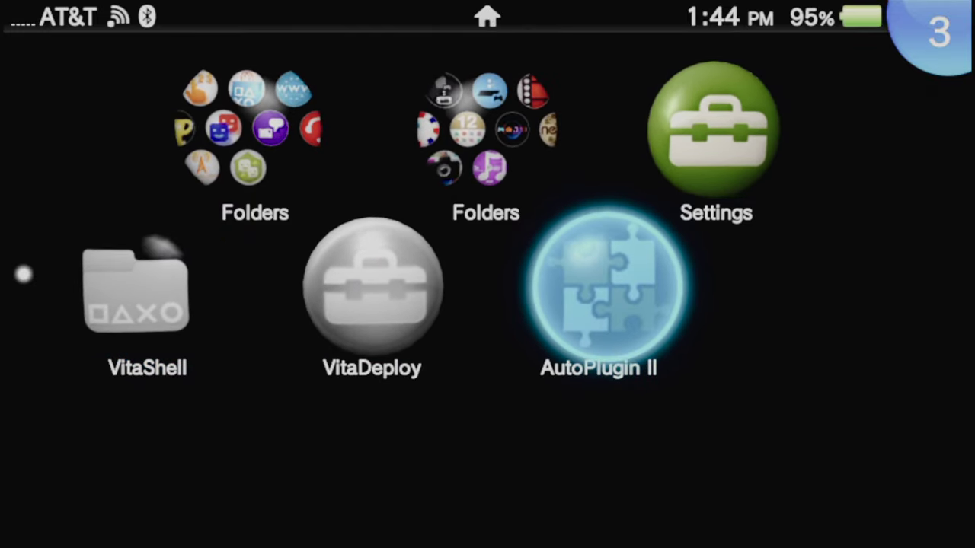
key(Return)
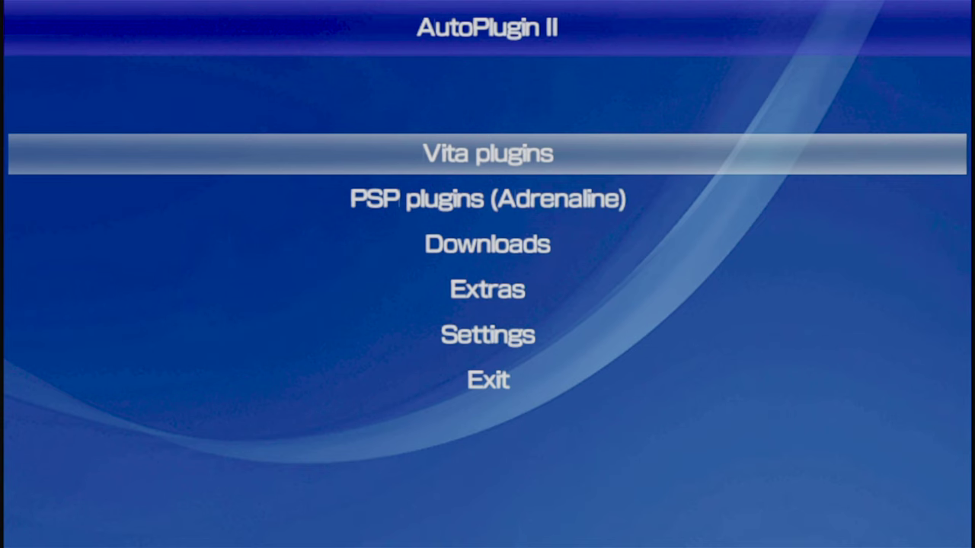
Install the ds4vita by xerpi v1.2 plugin from AutoPlugin II's list of Vita plugins.
key(Return)
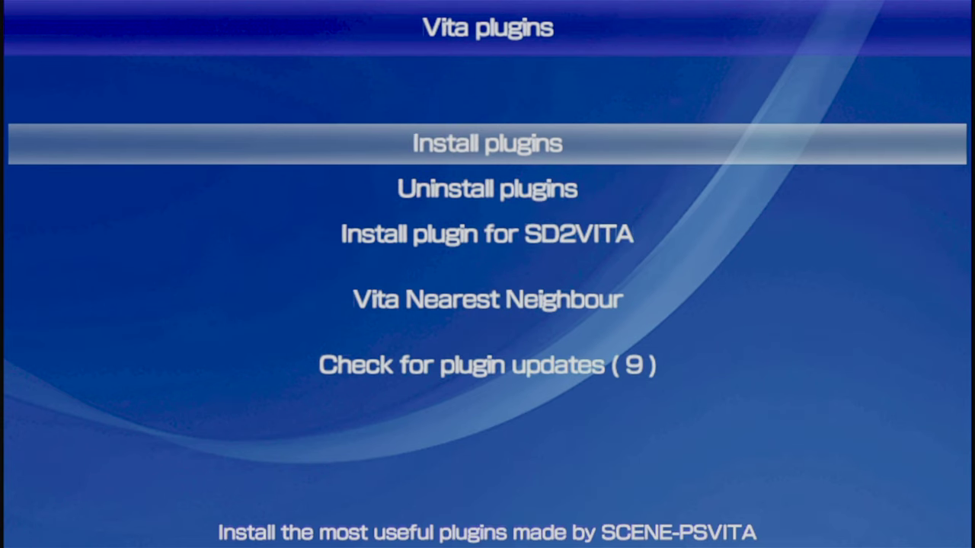
key(Return)
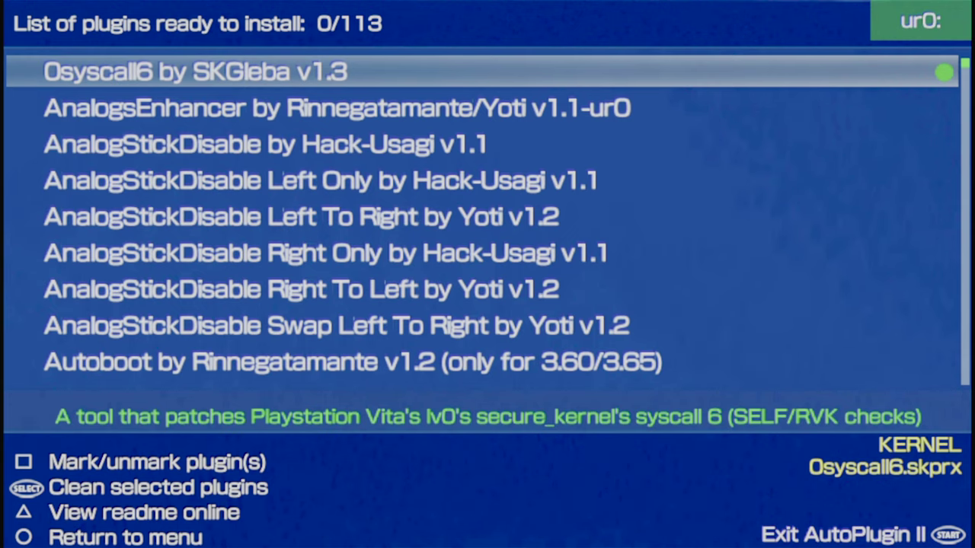
key(Down)
key(Down)
key(Down)
key(Down)
key(Down)
key(Down)
key(Down)
key(Down)
key(Down)
key(Down)
key(Down)
key(Down)
key(Down)
key(Down)
key(Down)
key(Down)
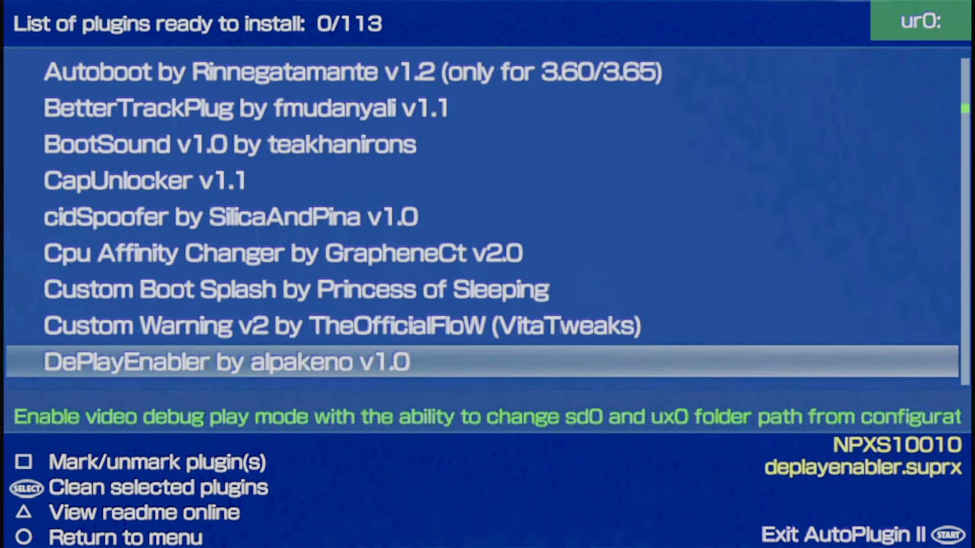
key(Down)
key(Down)
key(Down)
key(Down)
key(Down)
key(Down)
key(Down)
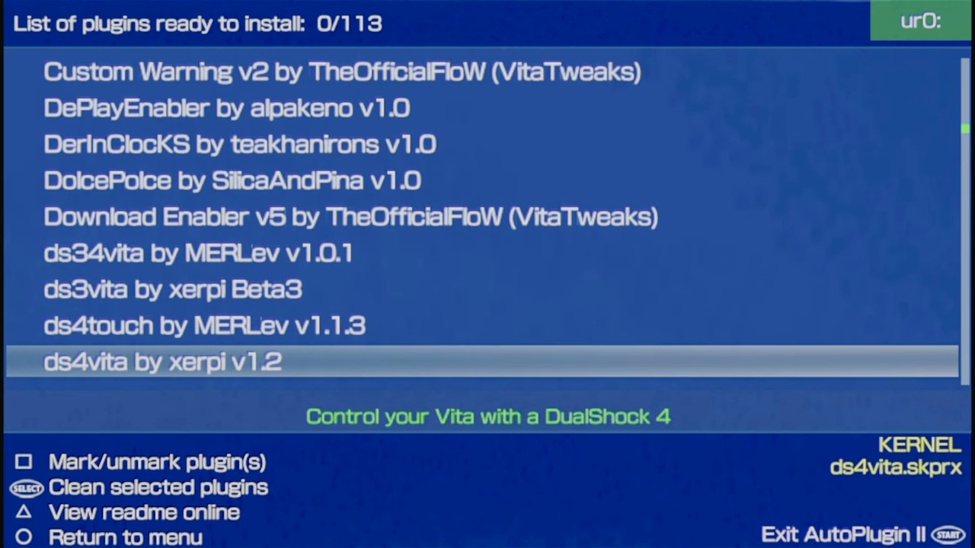
key(Return)
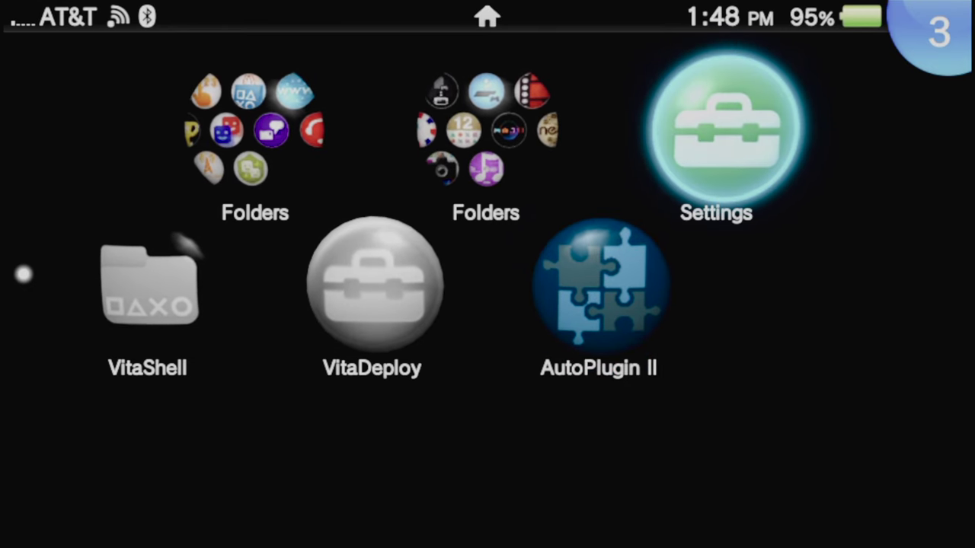
Start the PS Vita Settings from the home screen and open the Bluetooth Devices page under Devices.
key(Return)
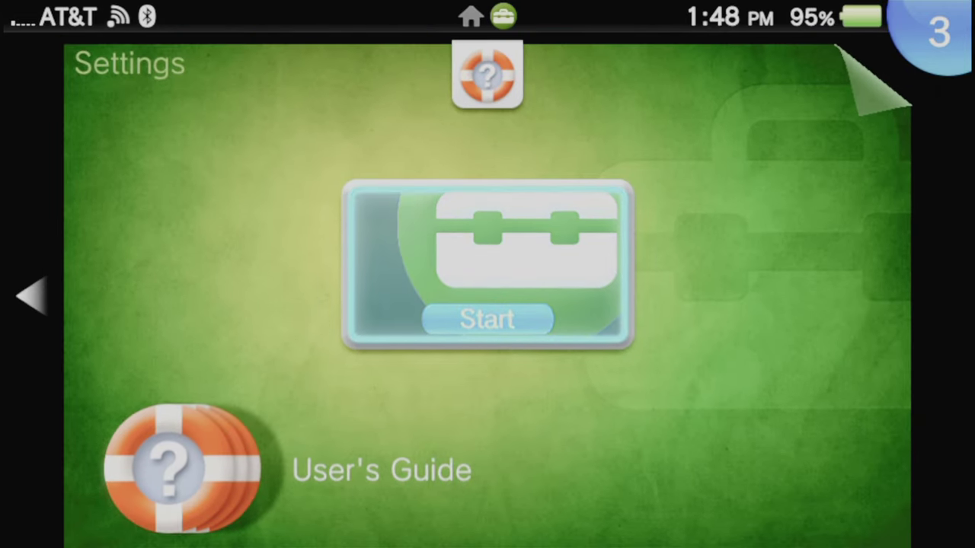
key(Return)
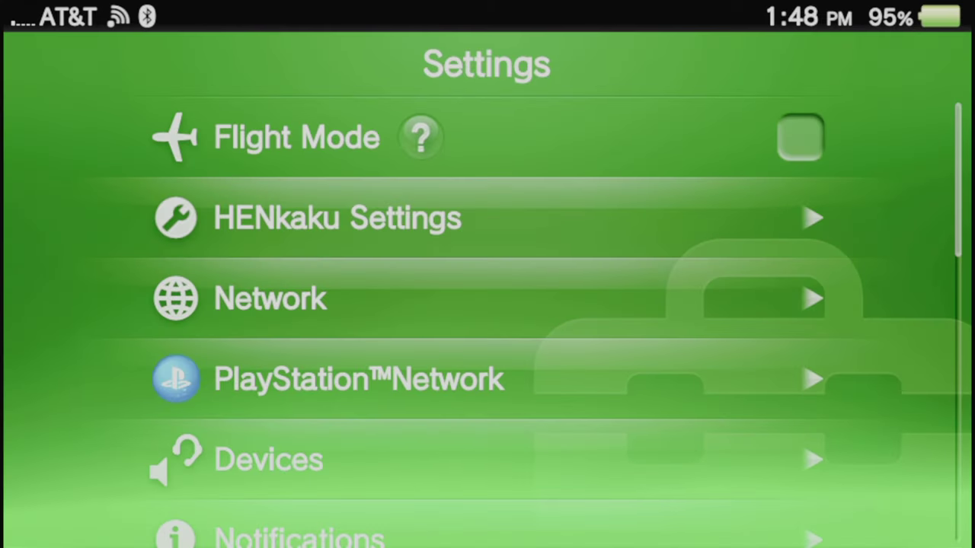
key(Down)
key(Down)
key(Down)
key(Down)
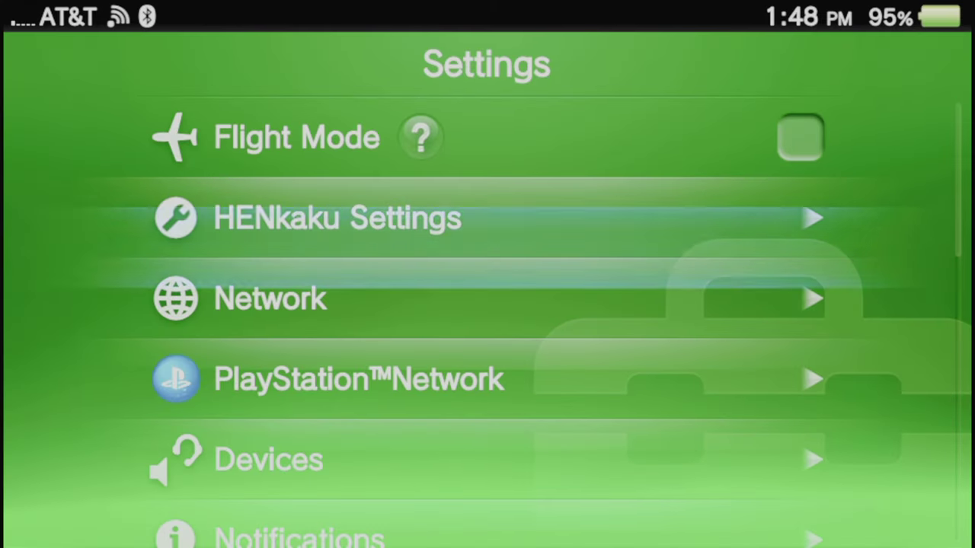
key(Down)
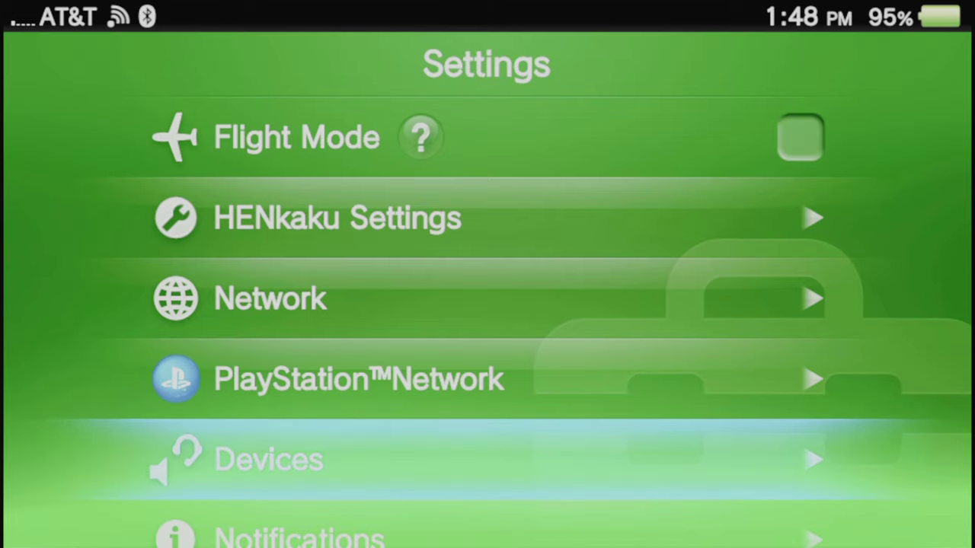
key(Return)
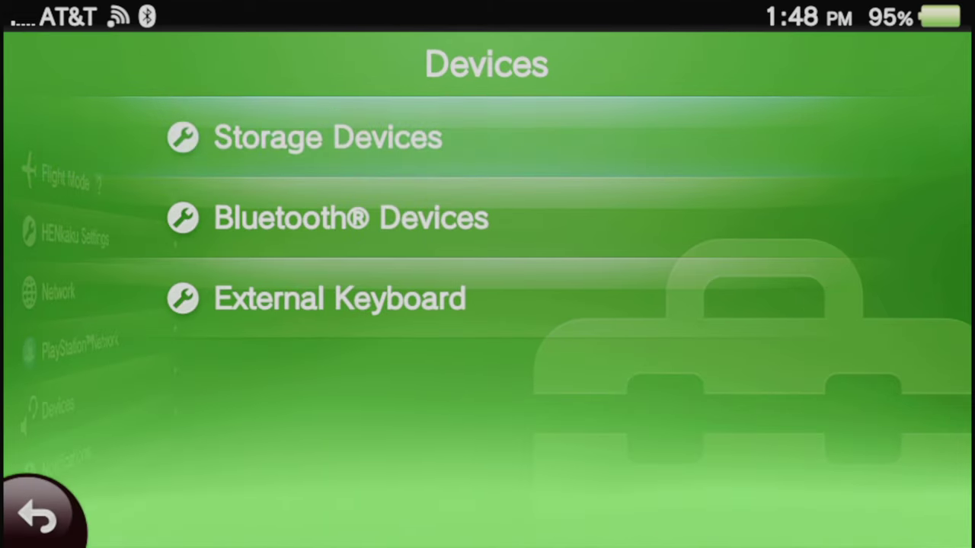
key(Down)
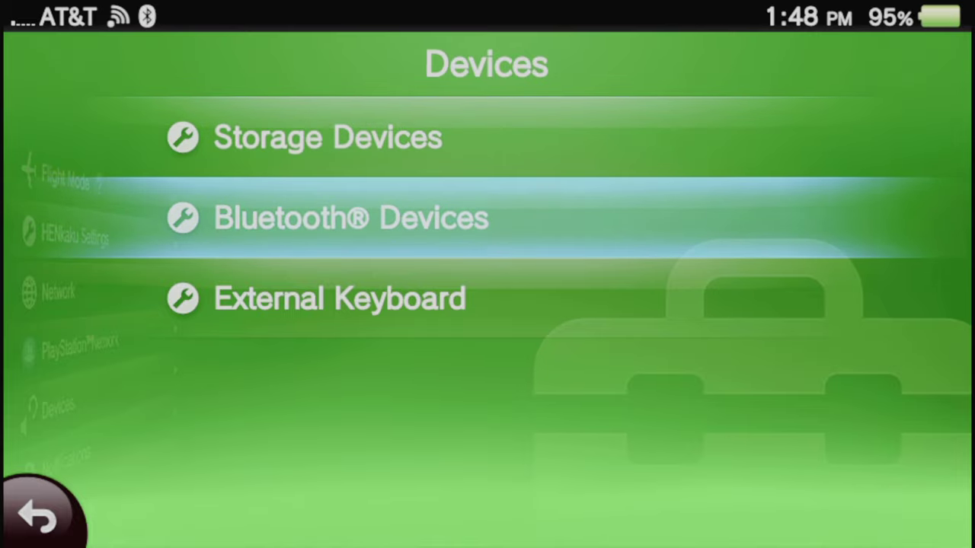
key(Return)
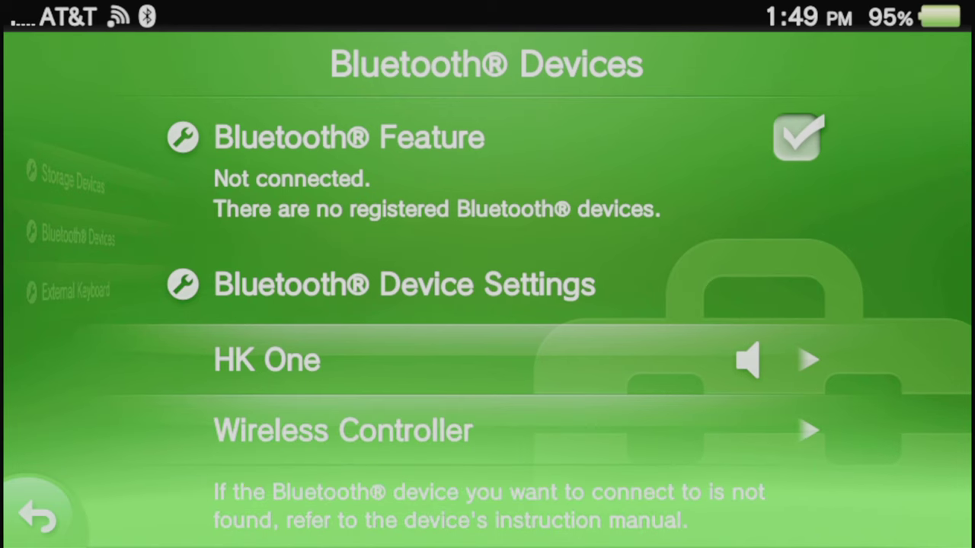
Try to register the Wireless Controller as a Bluetooth device and dismiss the resulting message.
key(Return)
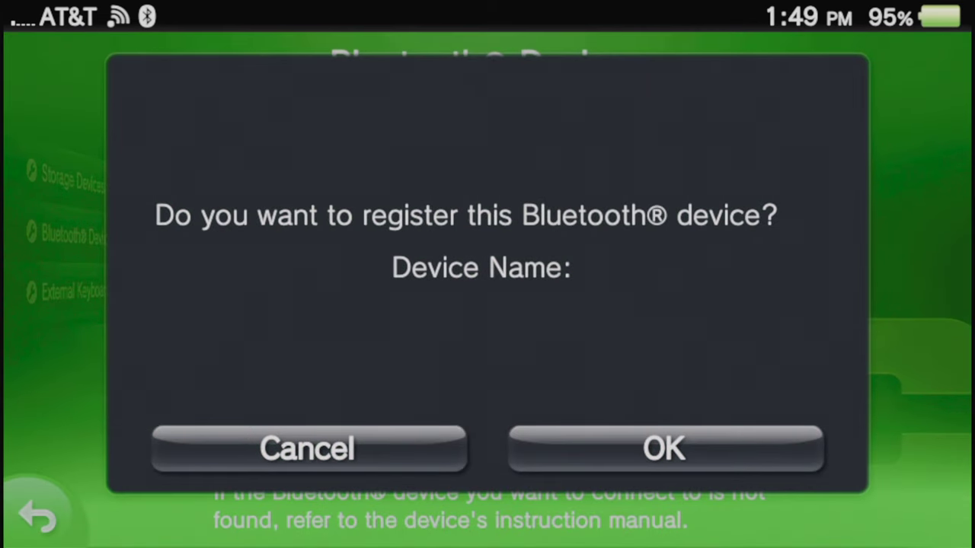
key(Down)
key(Right)
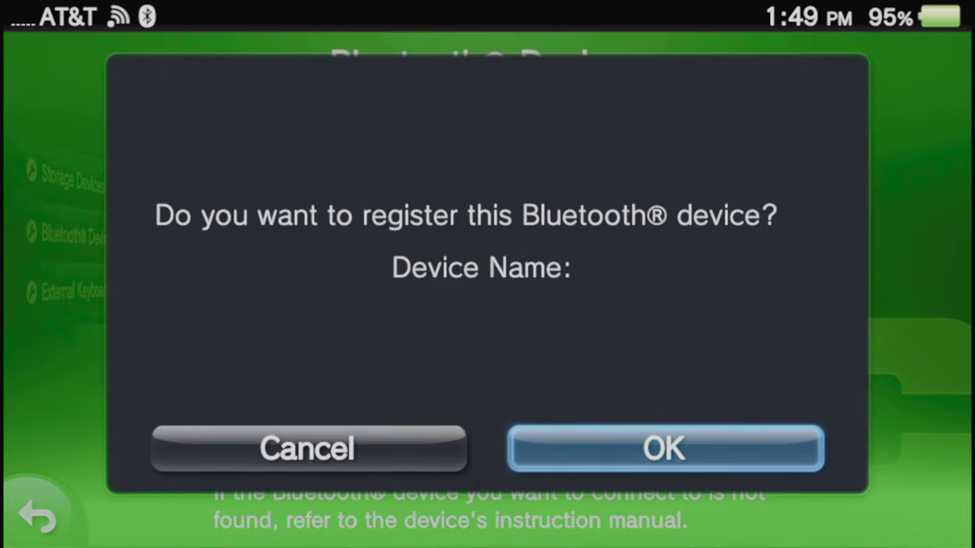
key(Return)
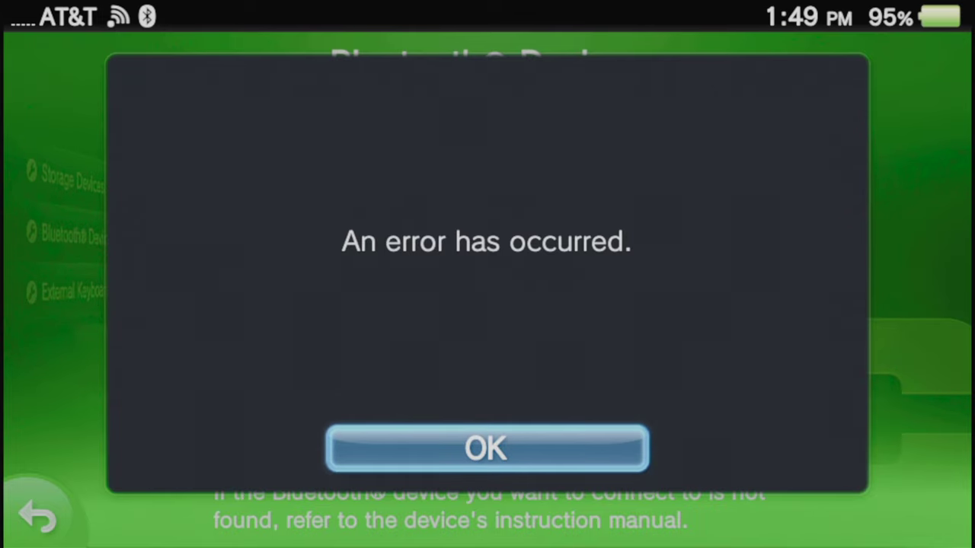
key(Return)
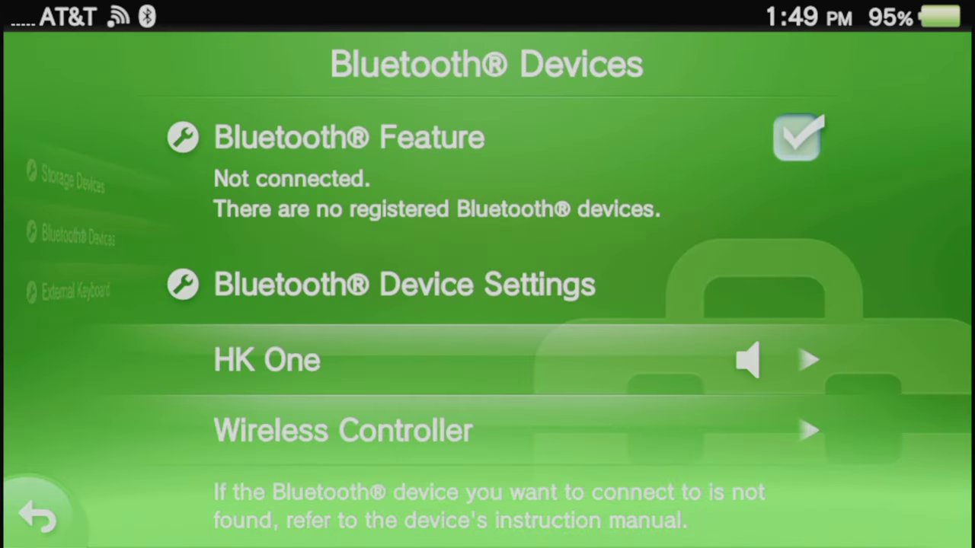
Test the controller by moving through the Bluetooth device list and returning to the home screen.
key(Down)
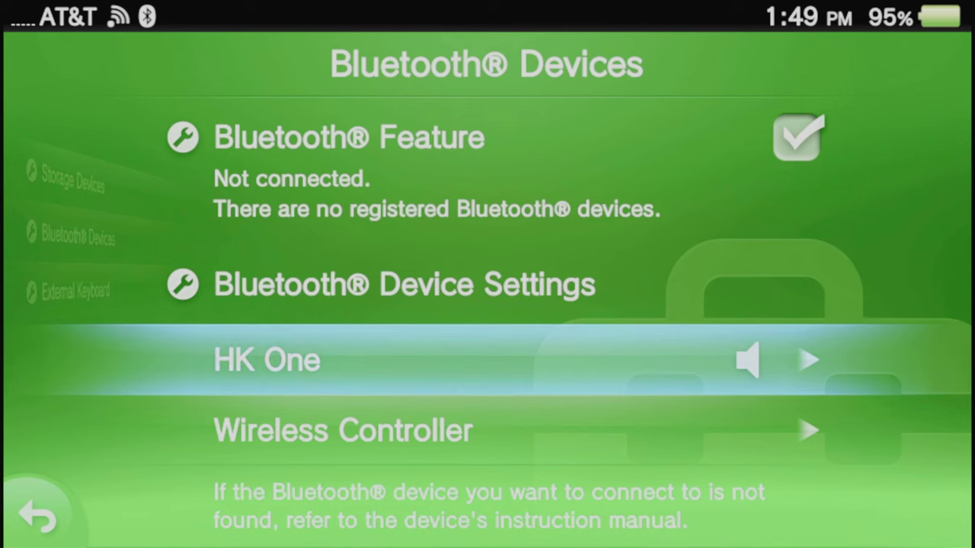
key(Down)
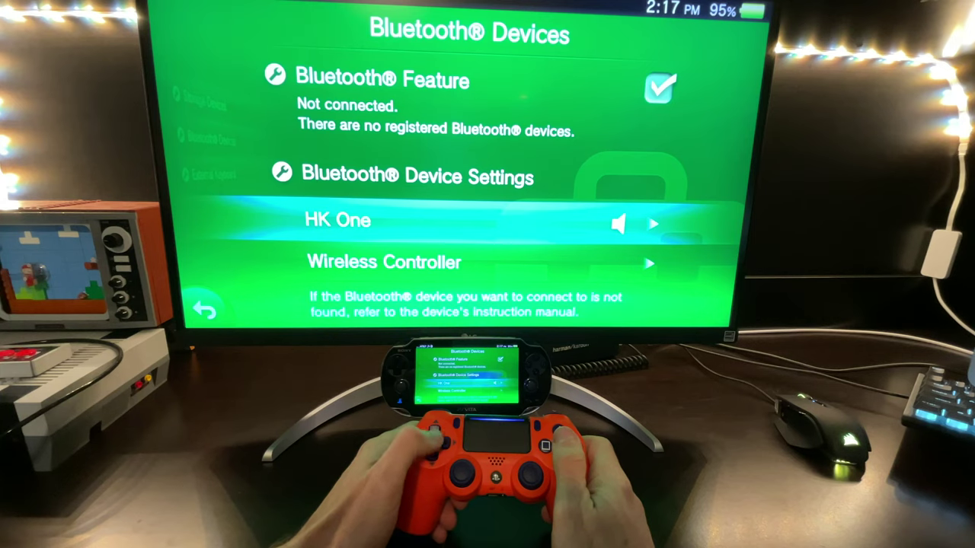
key(Up)
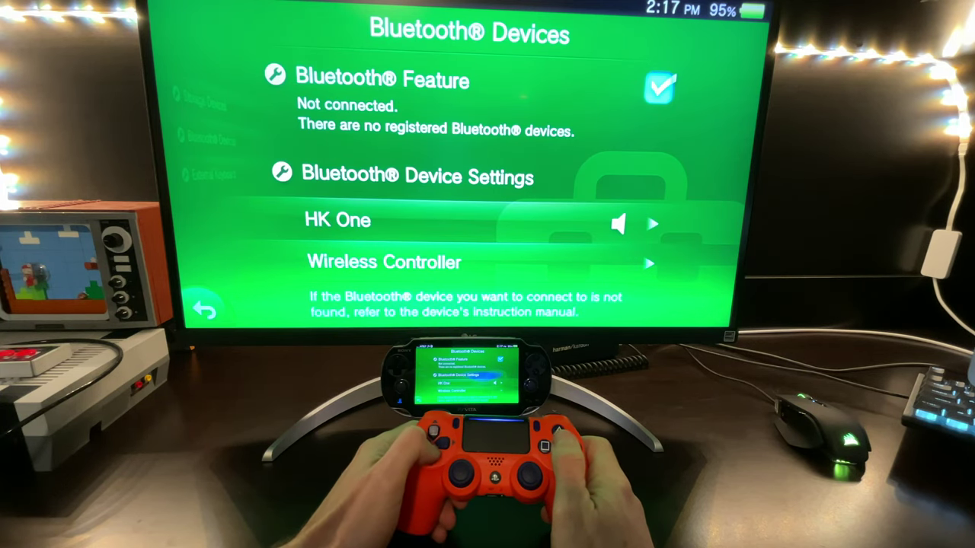
key(super)
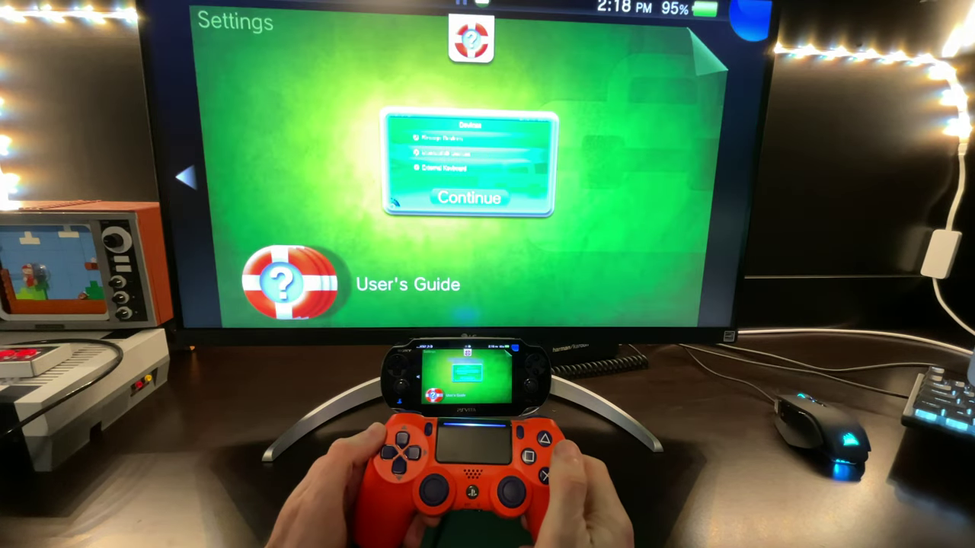
key(Escape)
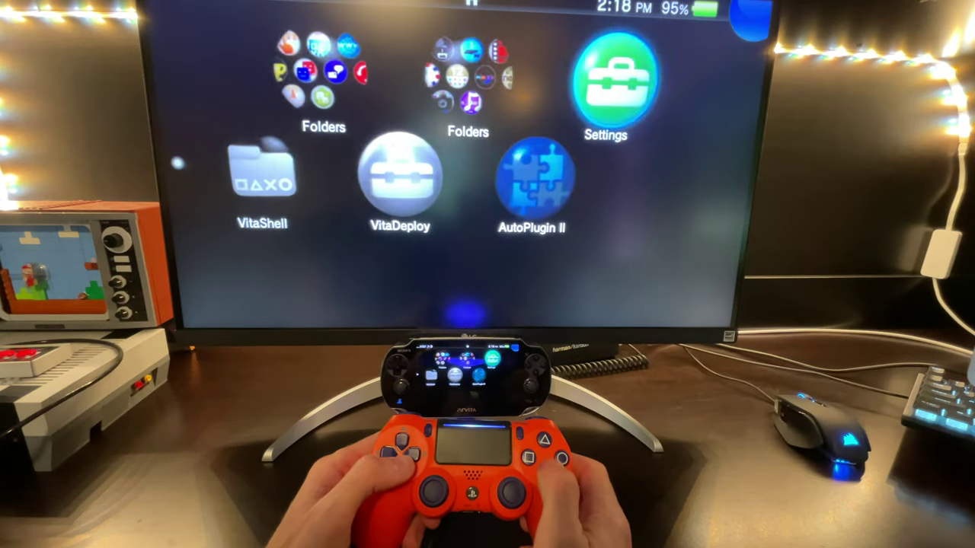
Reopen Settings from the home screen and go back to the Bluetooth Devices page.
key(Return)
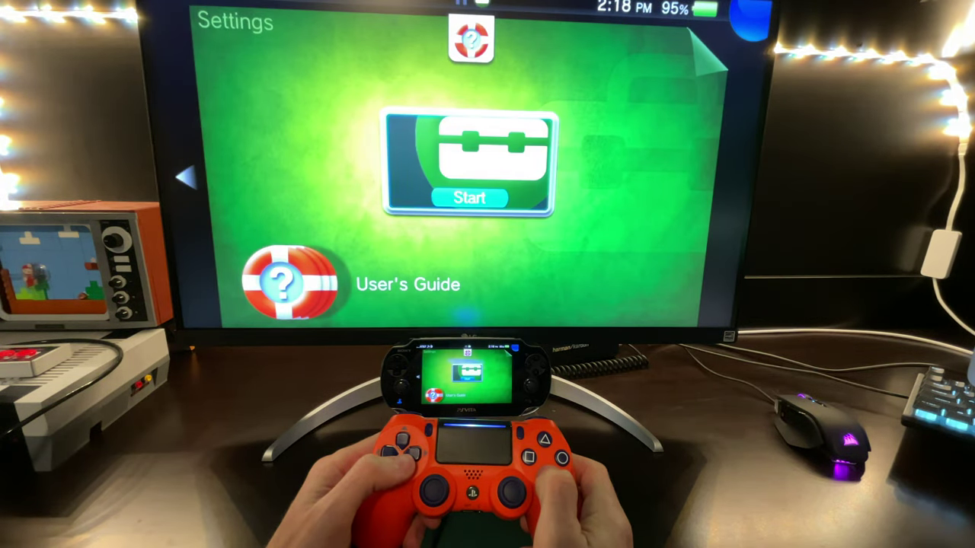
key(Return)
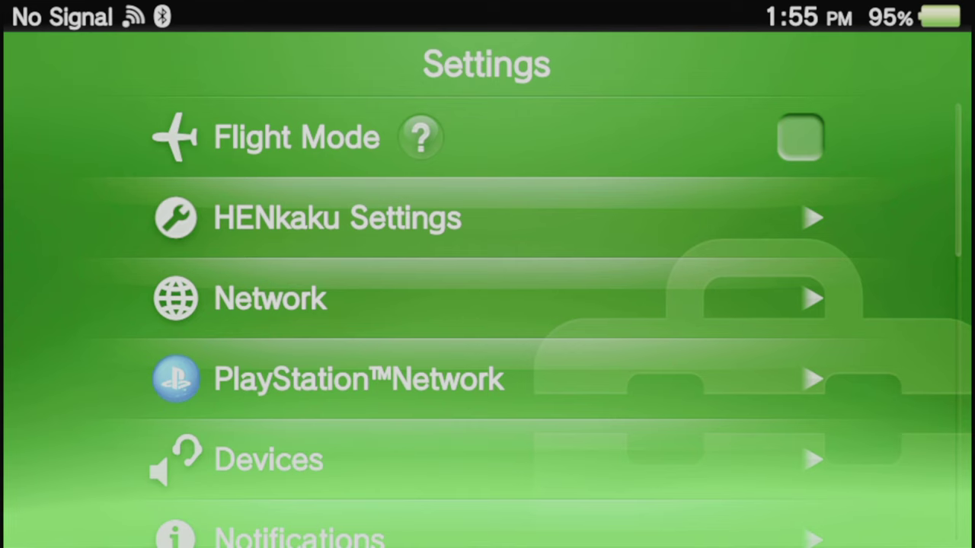
key(Down)
key(Down)
key(Down)
key(Down)
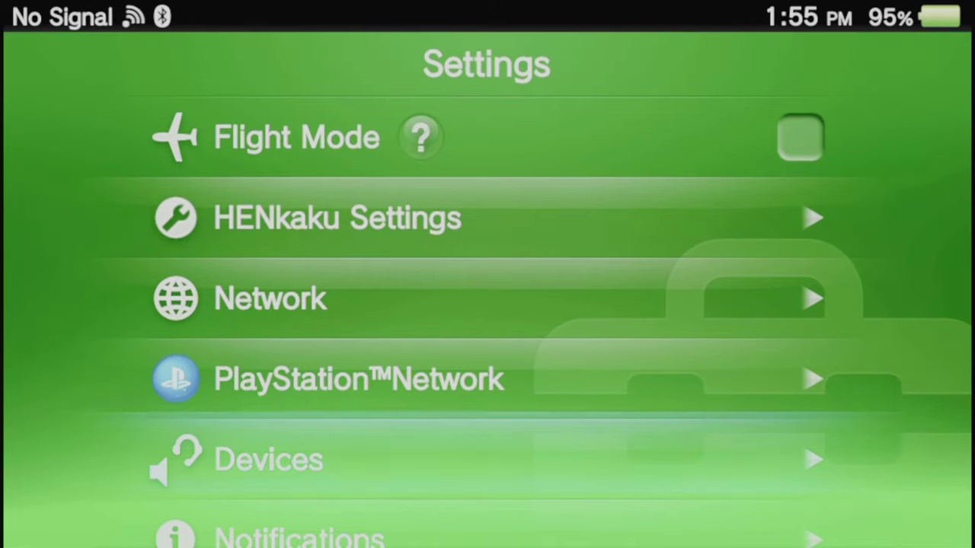
key(Return)
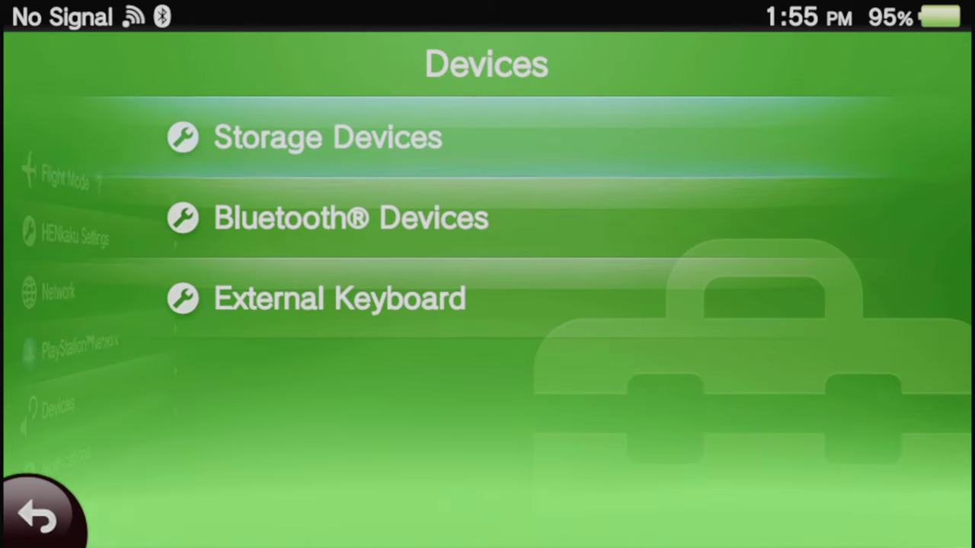
key(Down)
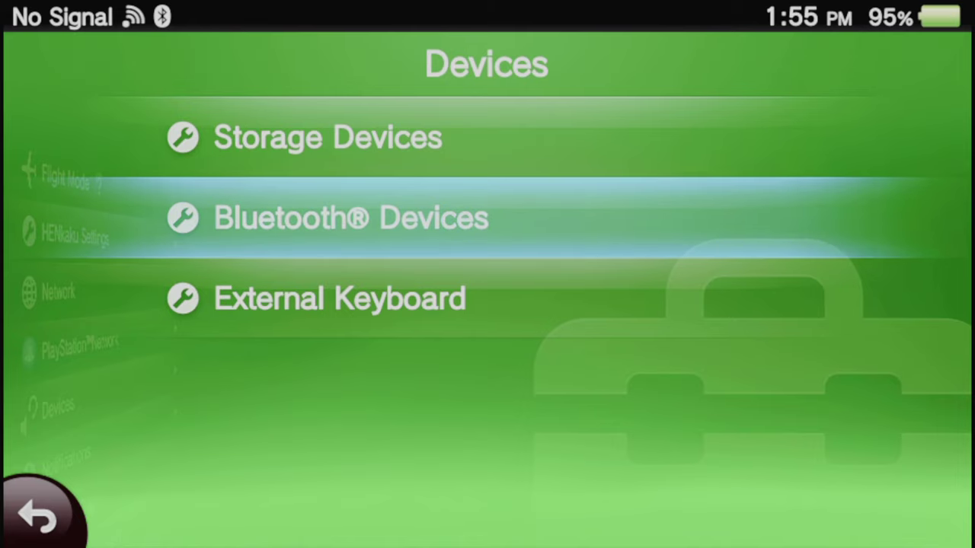
key(Return)
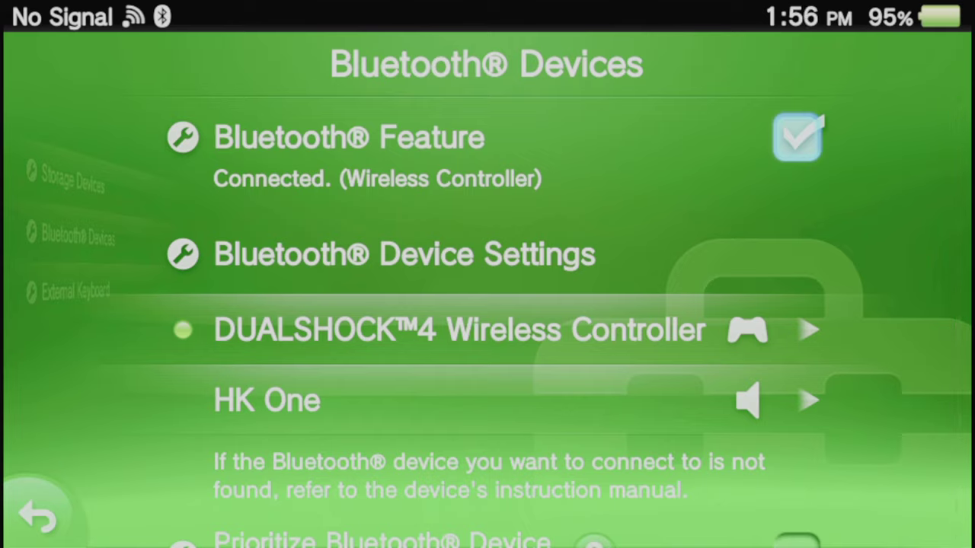
Highlight the DUALSHOCK 4 Wireless Controller entry in the Bluetooth device list to check its connection.
key(Down)
key(Down)
key(Up)
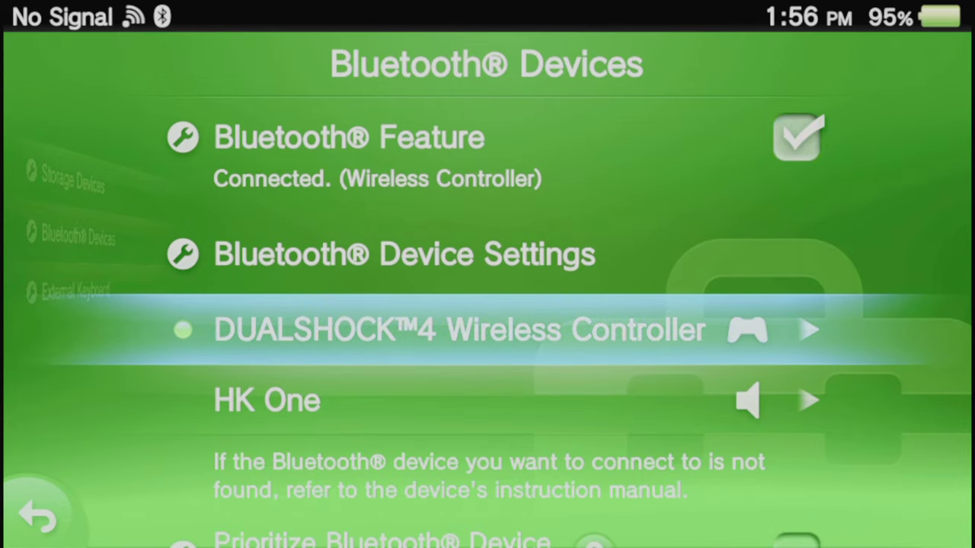